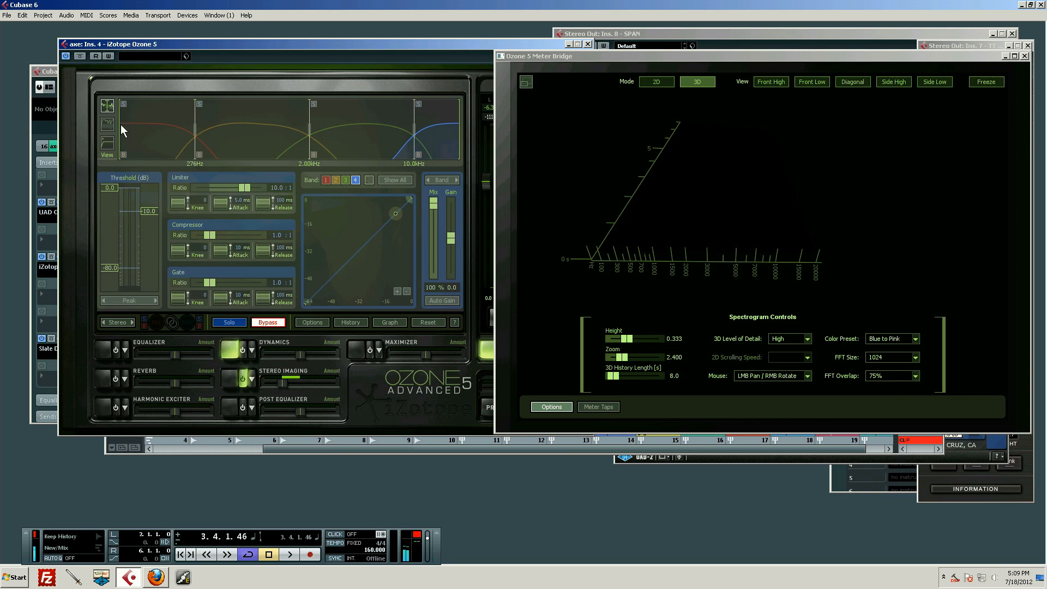
Close the Ozone 5 Meter Bridge and place the project cursor at bar 2.
left_click(49, 75)
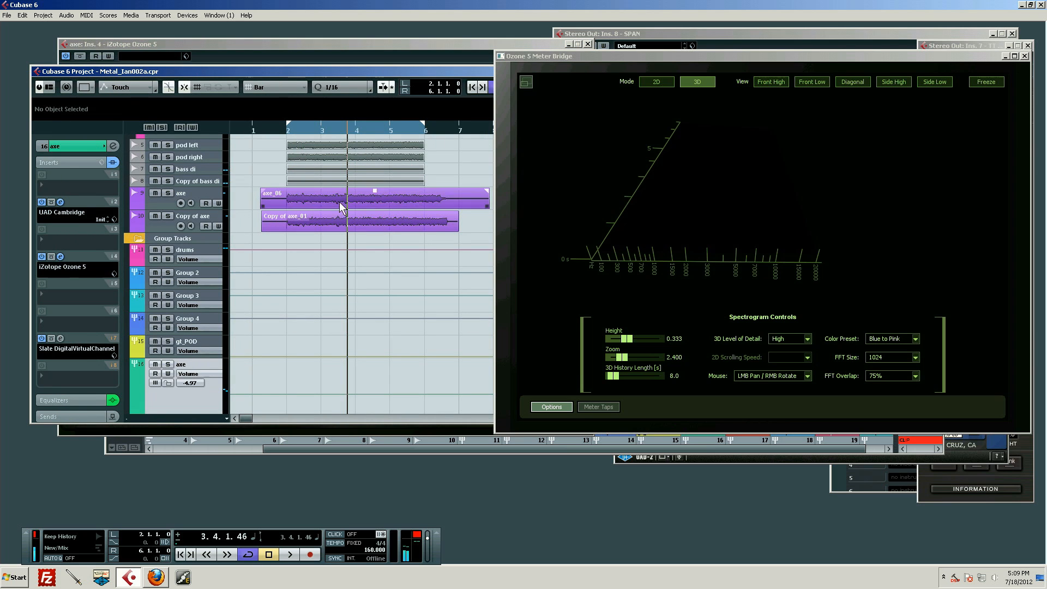
left_click(1025, 57)
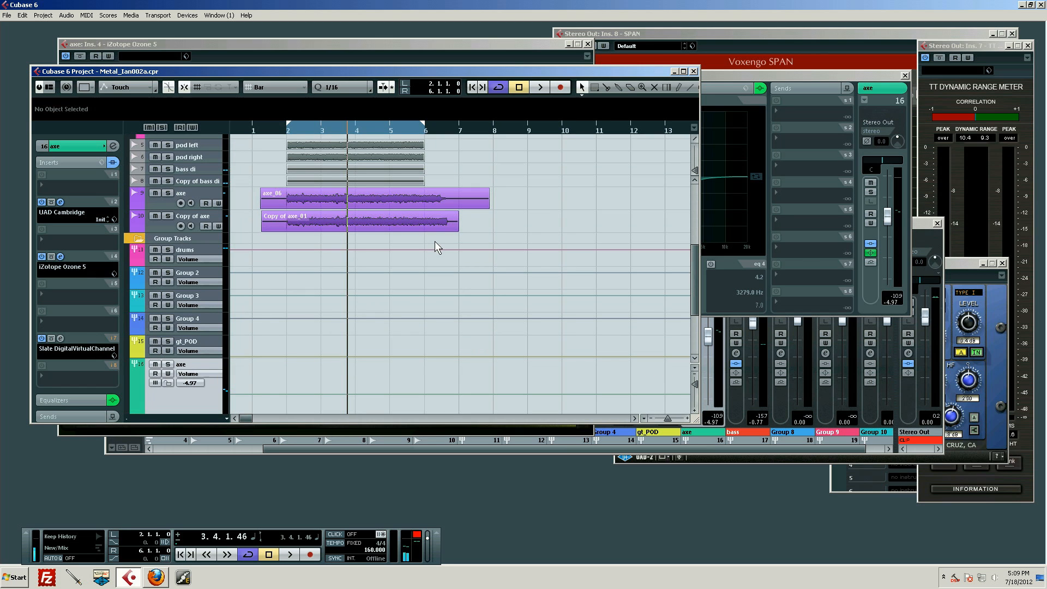
scroll(443, 237, "up", 4)
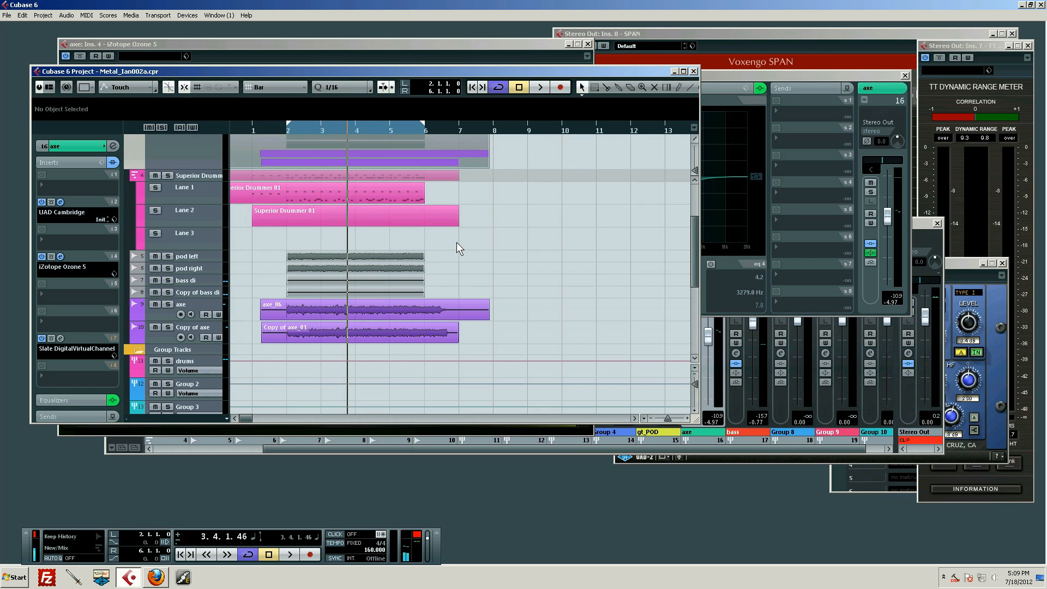
left_click(283, 129)
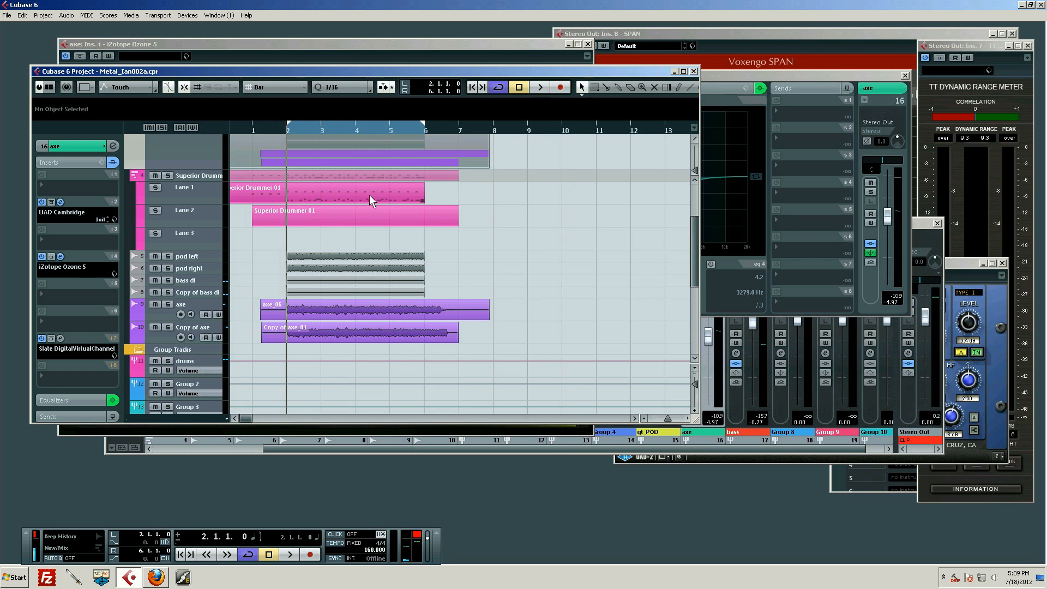
Open the axe group's channel settings from the mixer to view its inserts and EQ, and return to the project window.
key("F3")
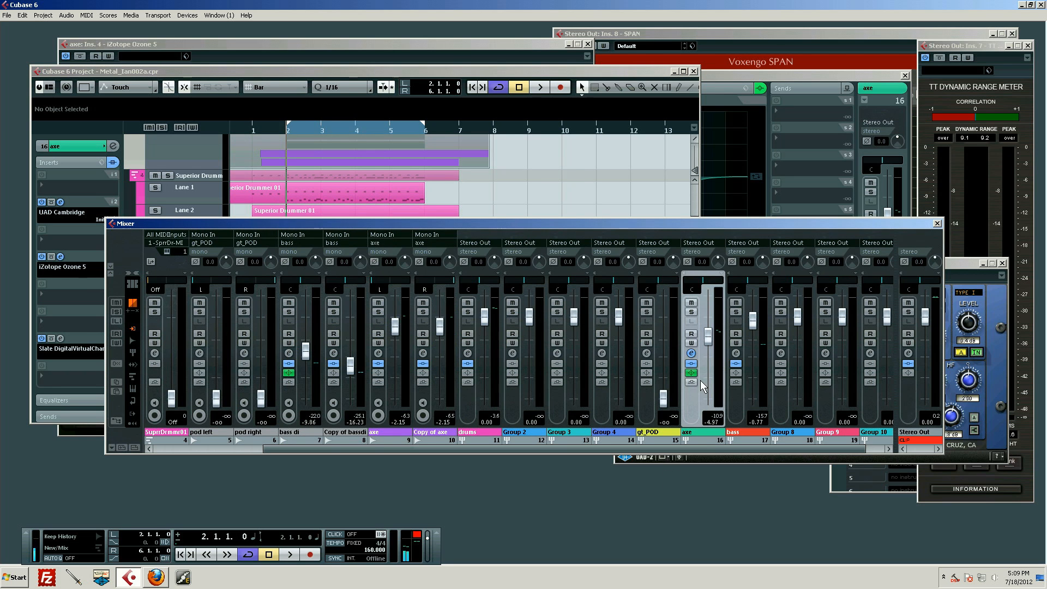
left_click(691, 354)
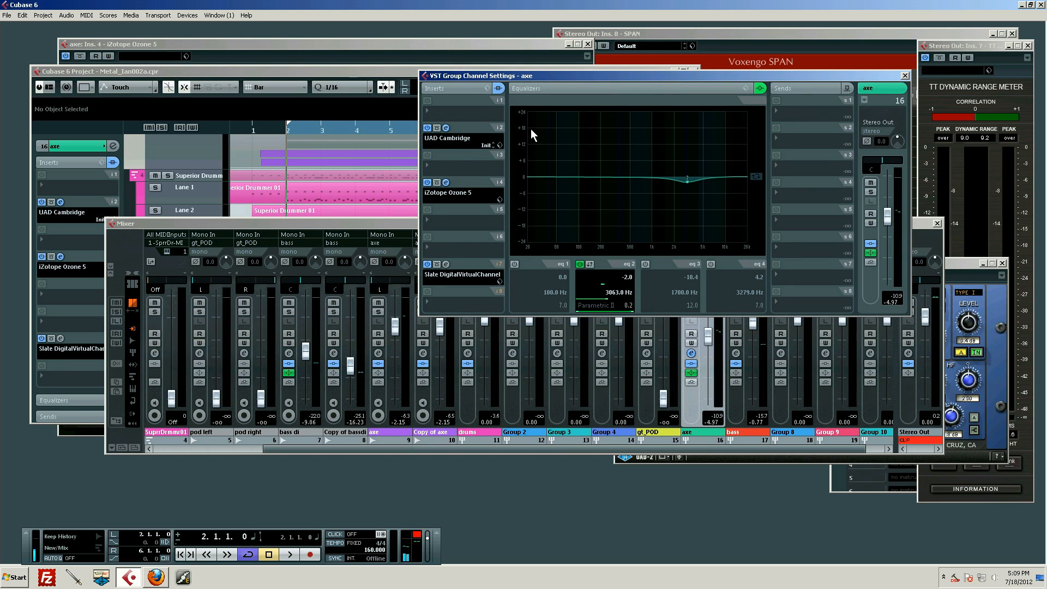
left_click(325, 126)
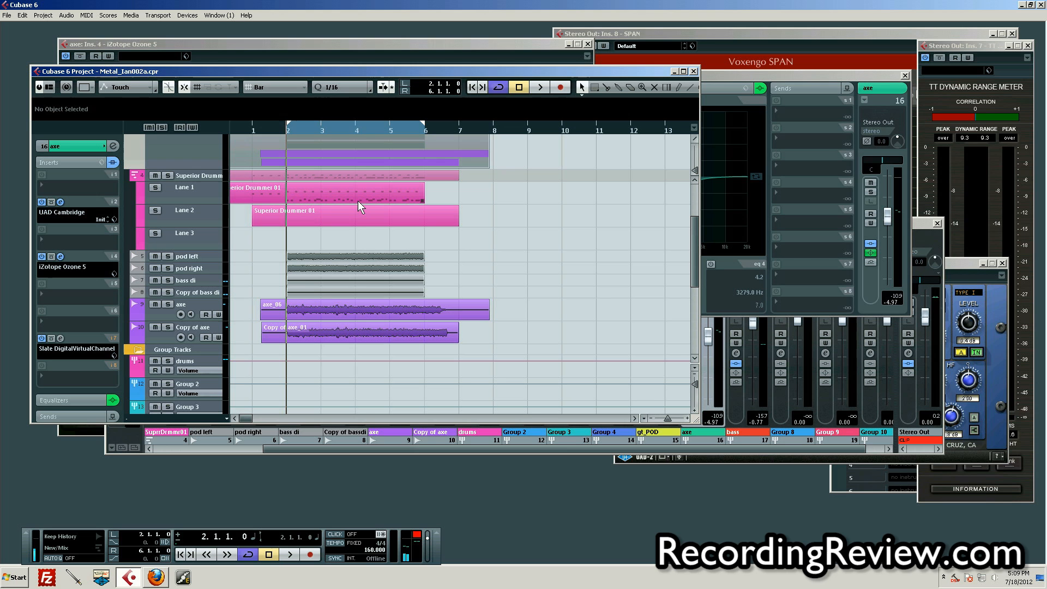
Play back the looped mix to listen to the guitars, stopping and restarting playback once.
key("space")
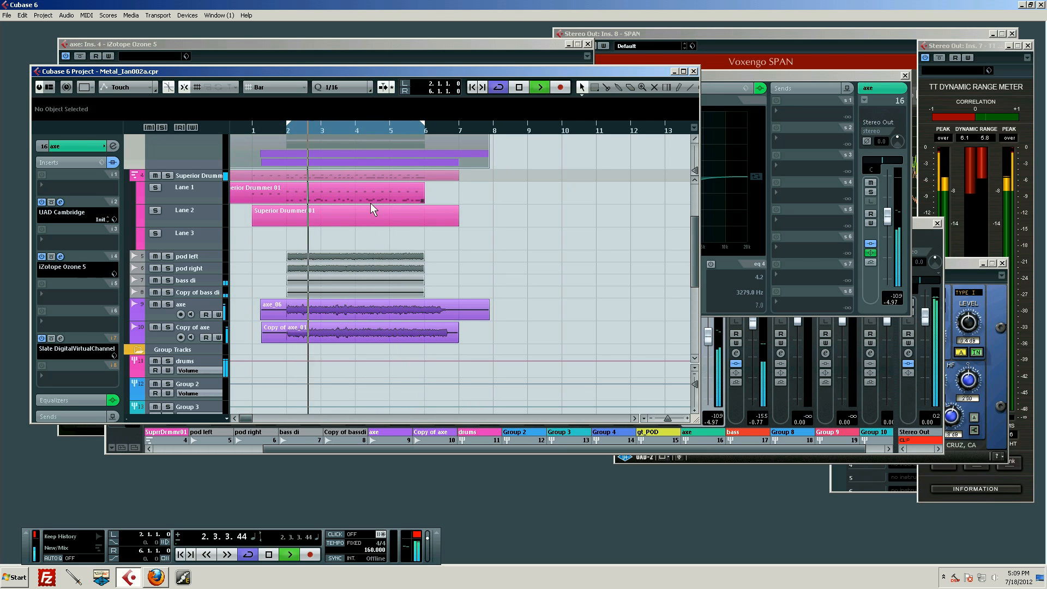
key("space")
key("KP_Subtract")
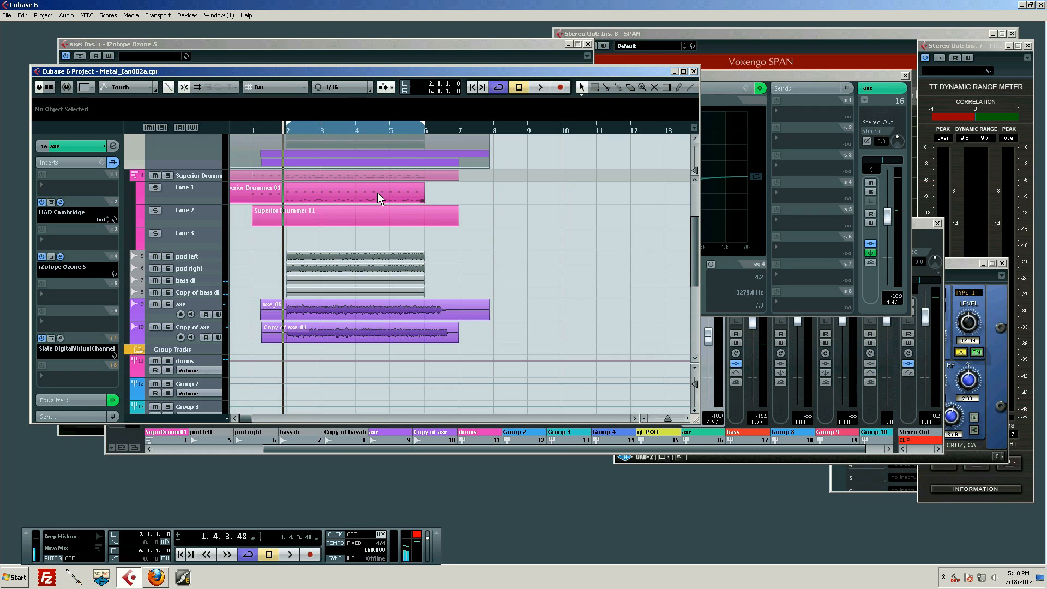
key("comma")
key("space")
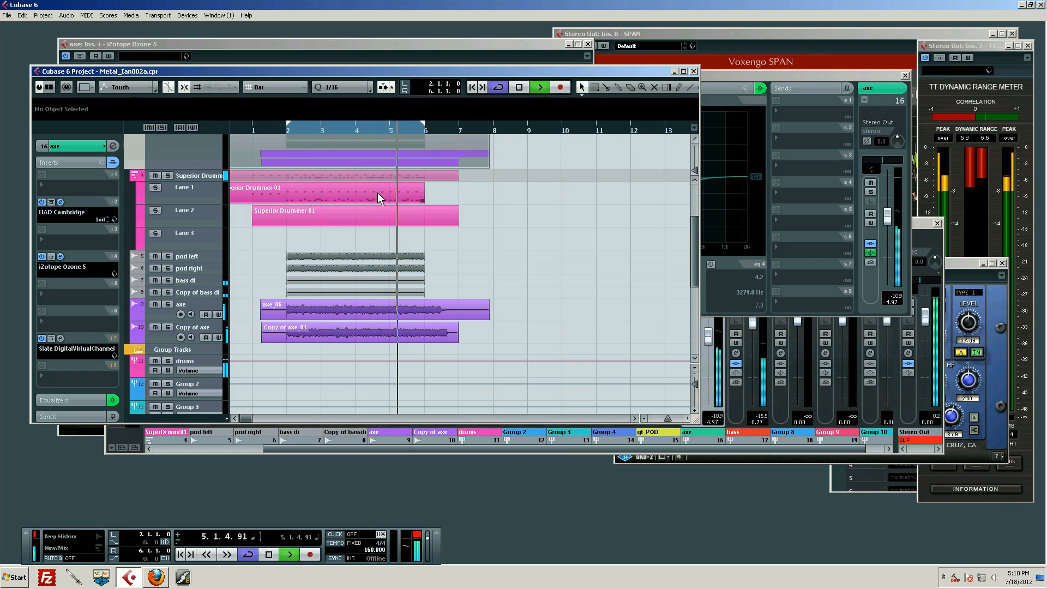
key("space")
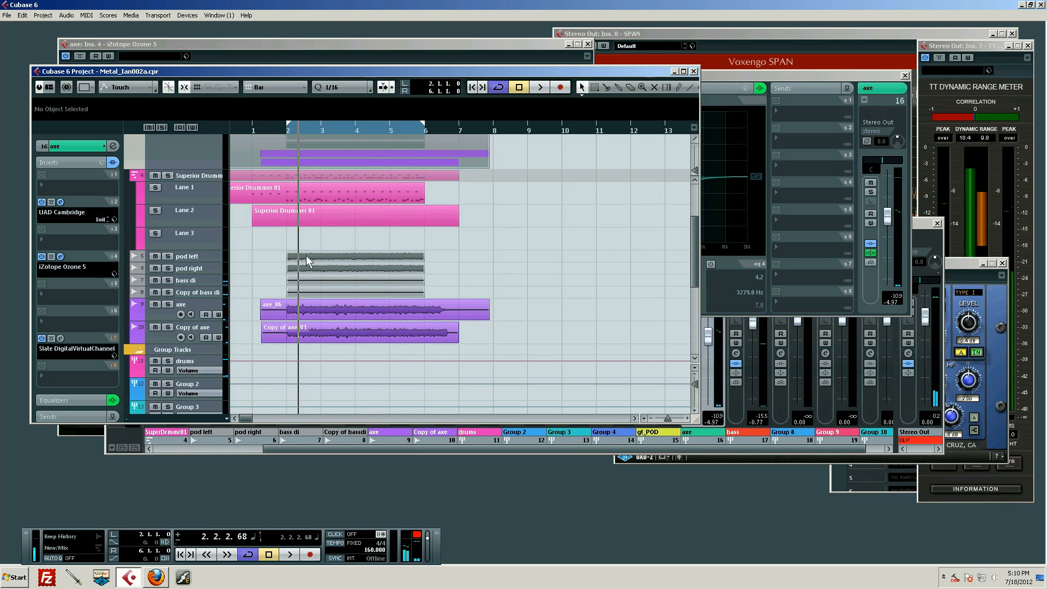
Open iZotope Ozone 5 on the axe group, move it clear of the track list, and show its Meter Bridge.
left_click(61, 255)
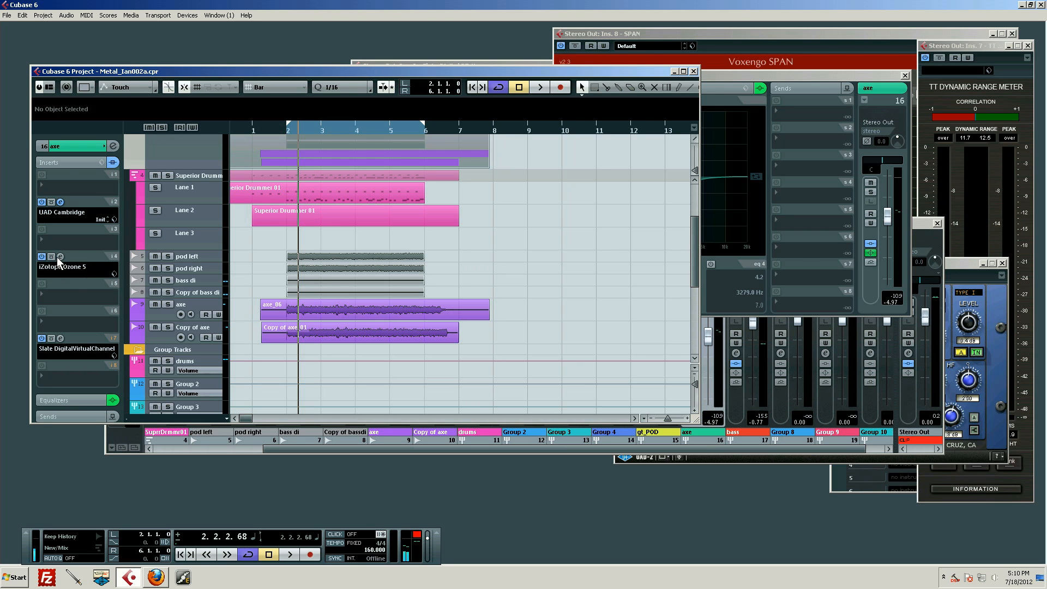
left_click(60, 257)
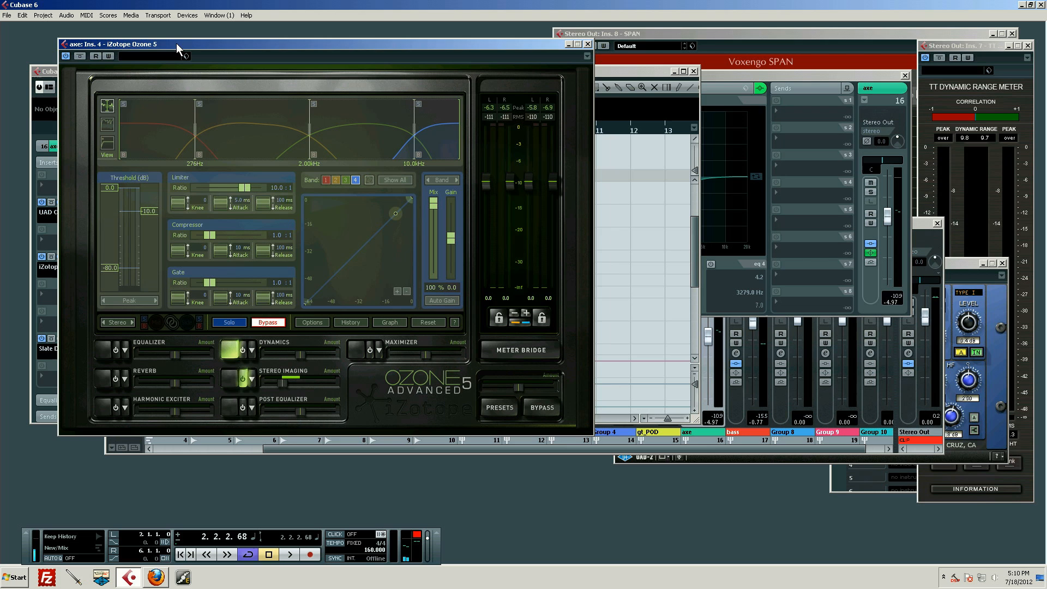
left_click_drag(176, 44, 585, 23)
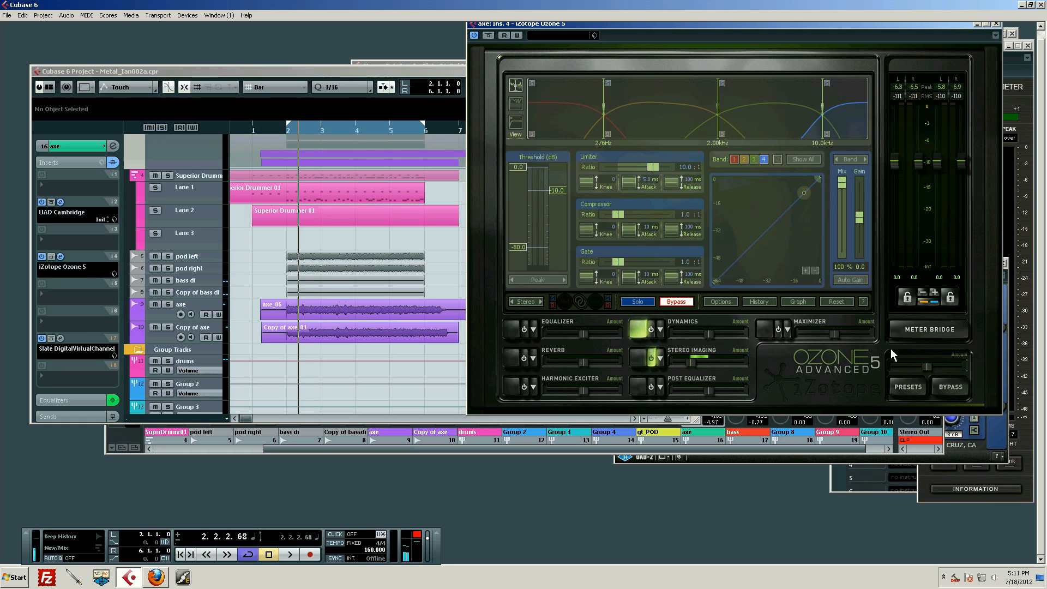
left_click_drag(734, 23, 741, 33)
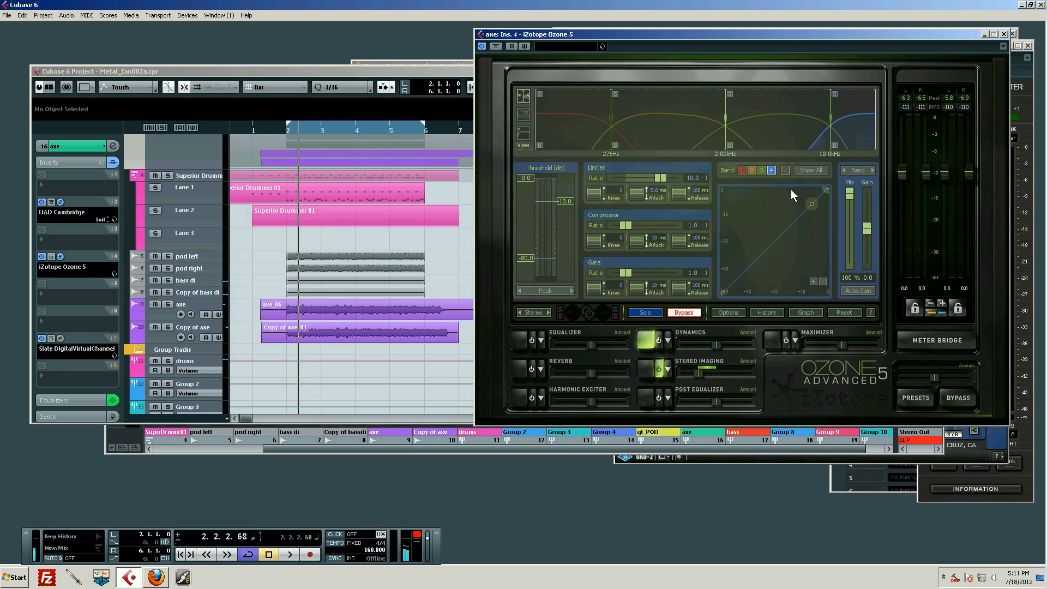
left_click(929, 337)
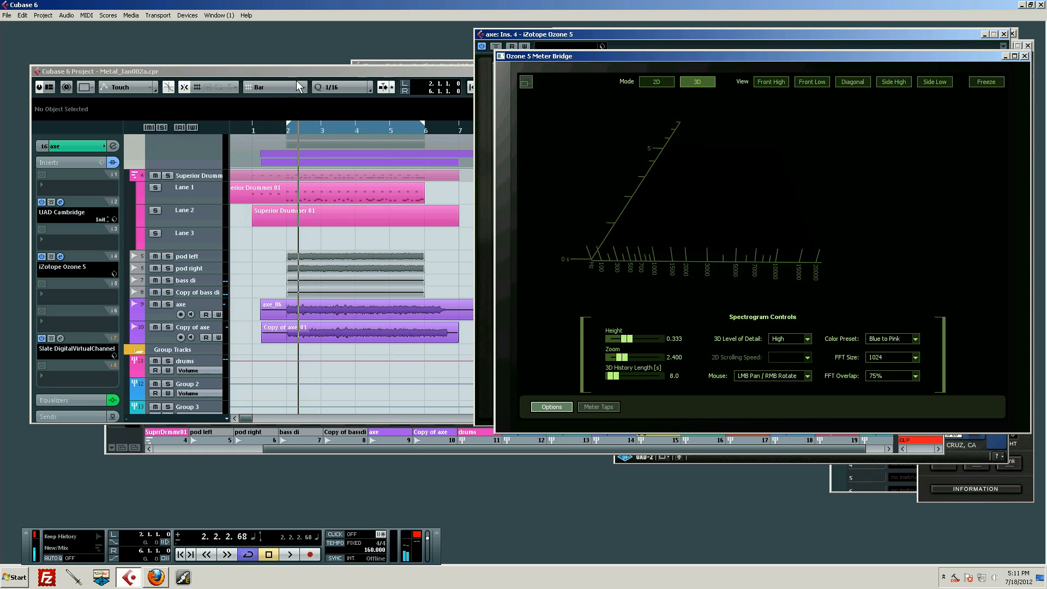
Play the loop from bar 2 and examine the guitar frequencies in the 3D spectrogram.
left_click_drag(272, 129, 255, 152)
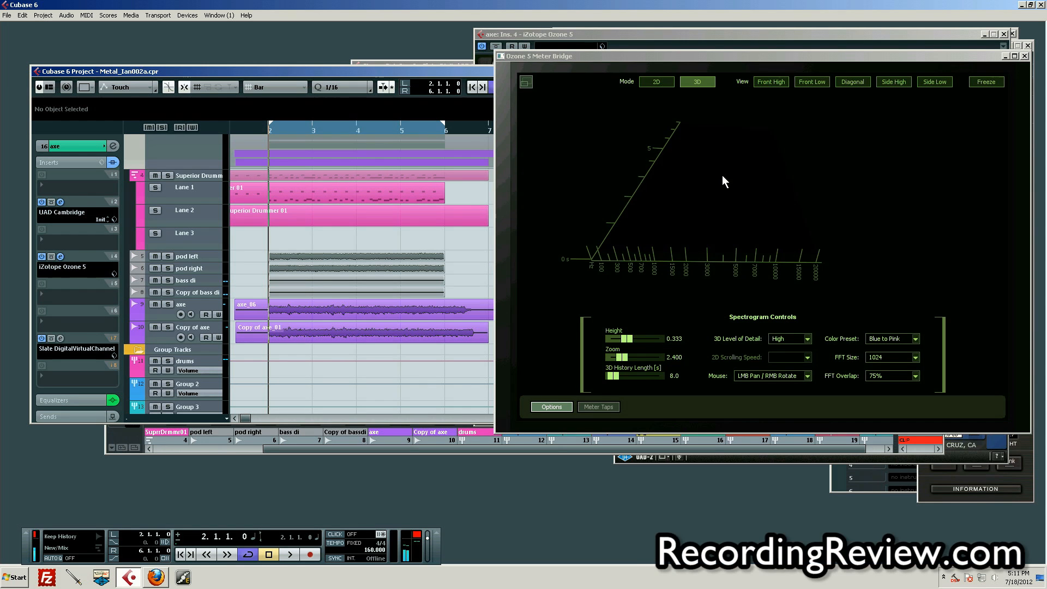
key("space")
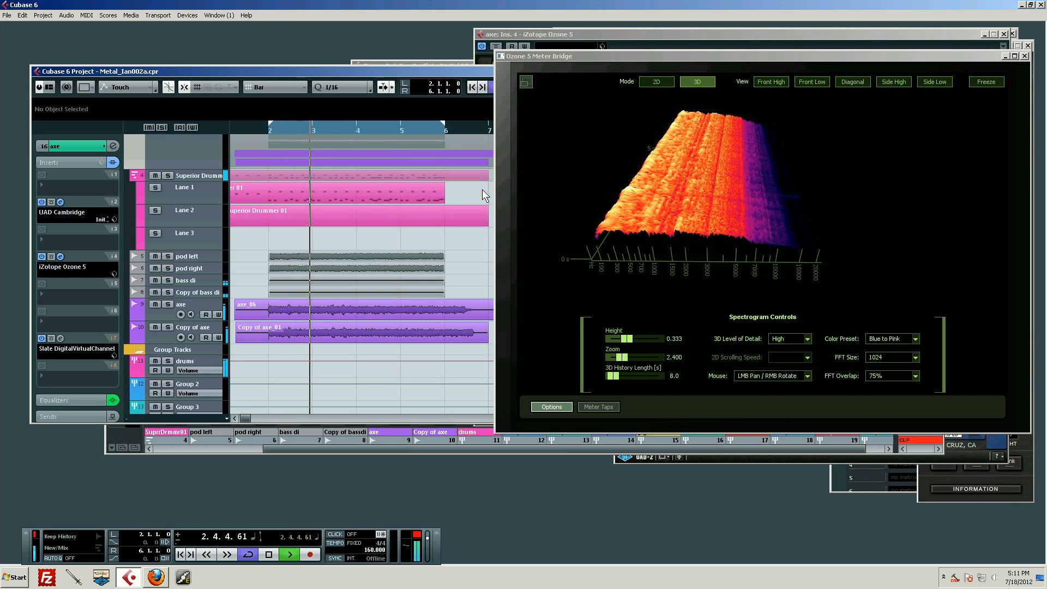
key("space")
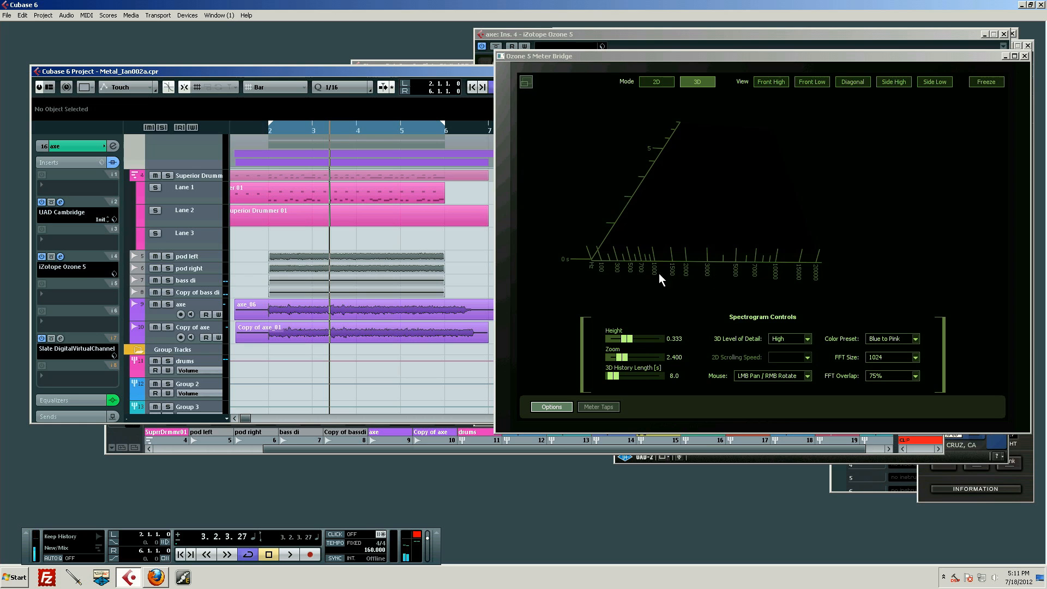
Set the spectrogram Height to 0.649 and play the loop to check the new display.
left_click_drag(626, 339, 641, 339)
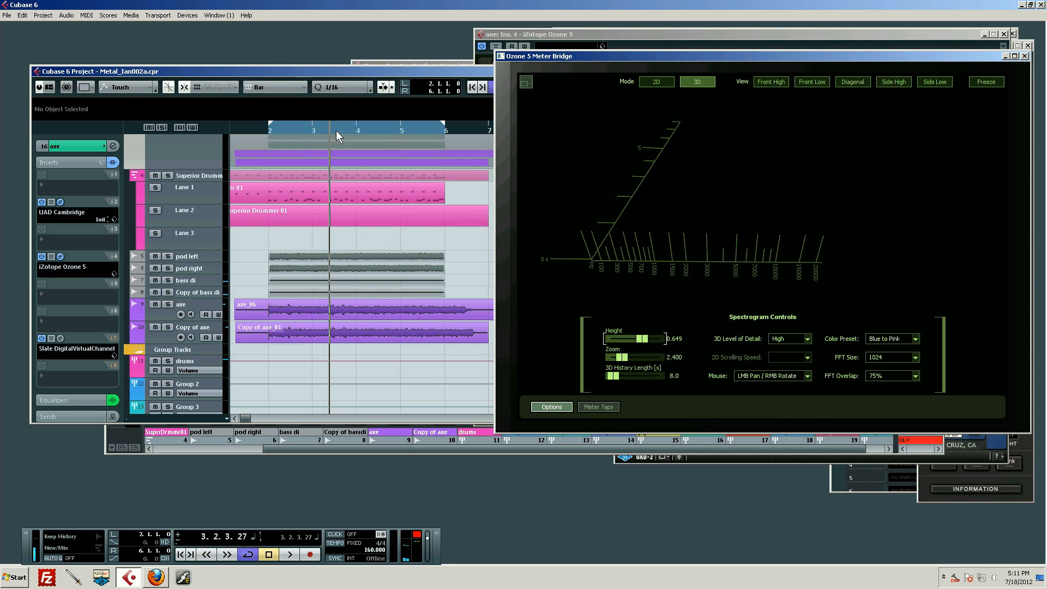
key("space")
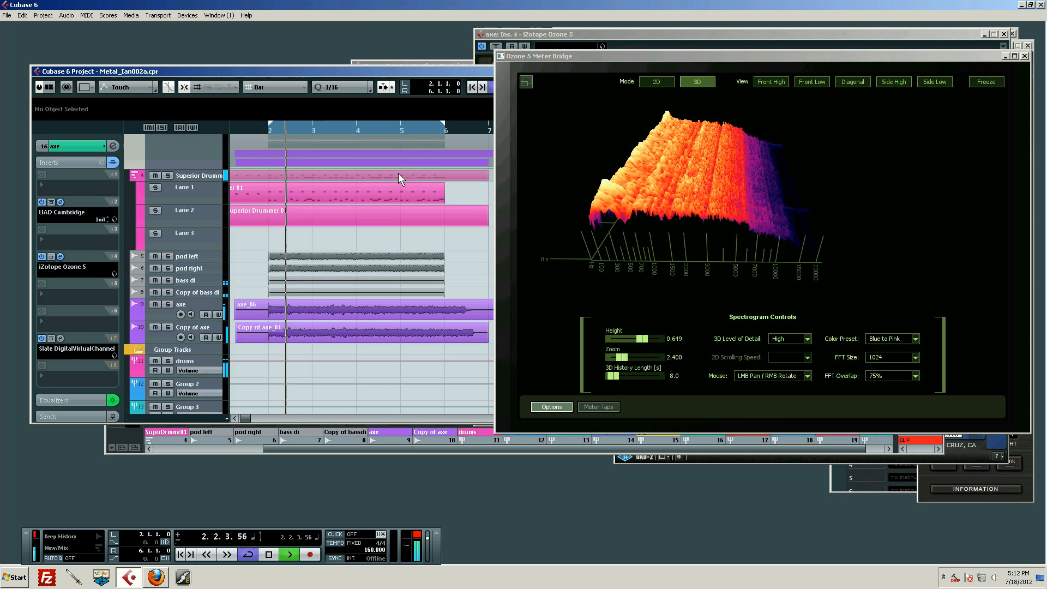
key("space")
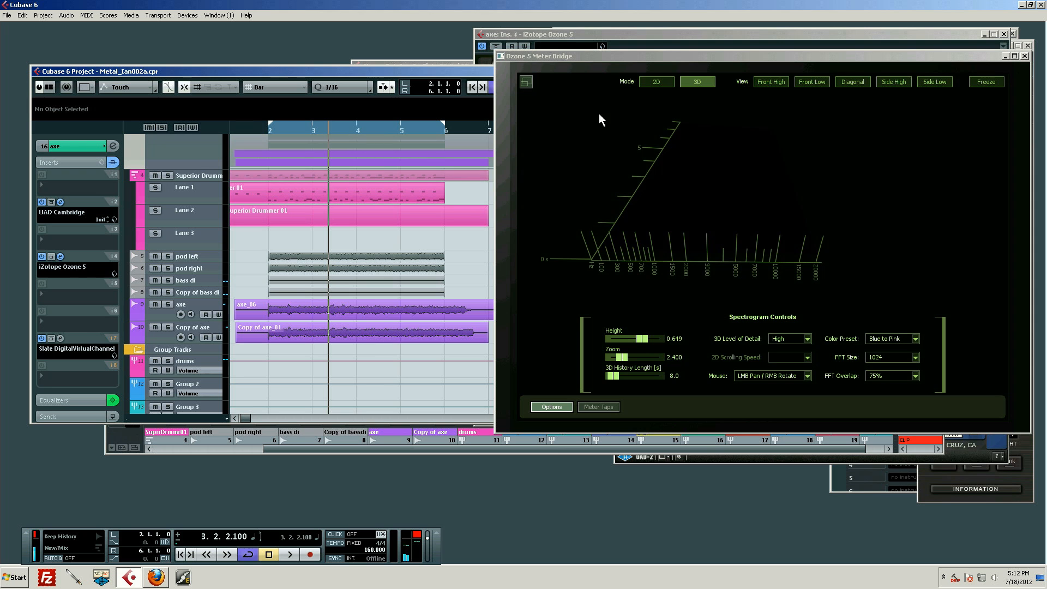
Freeze the spectrogram during playback to examine the guitar's frequency ridges, and unfreeze it after stopping.
key("space")
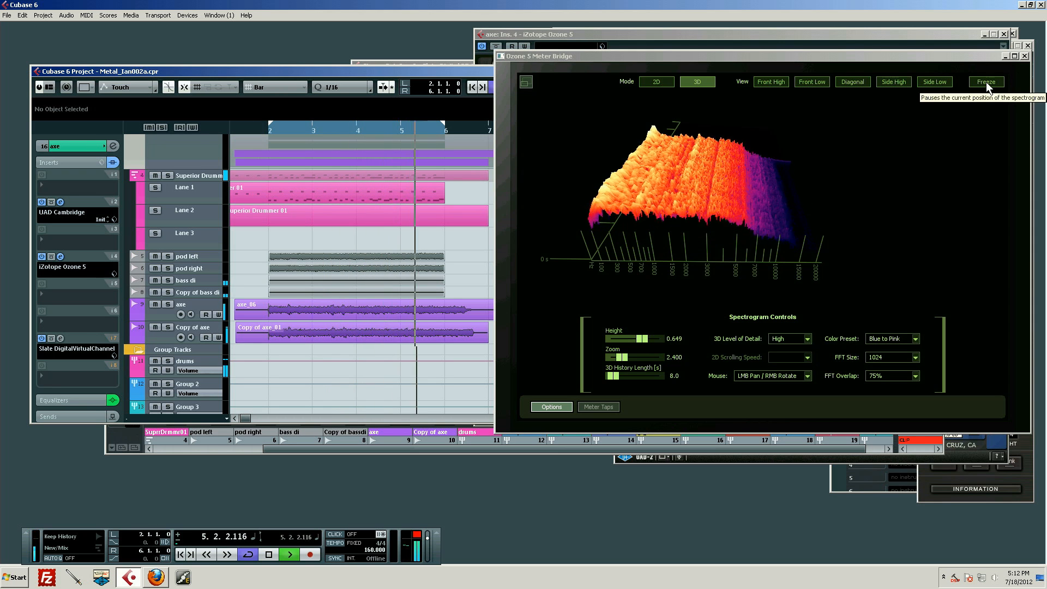
left_click(986, 82)
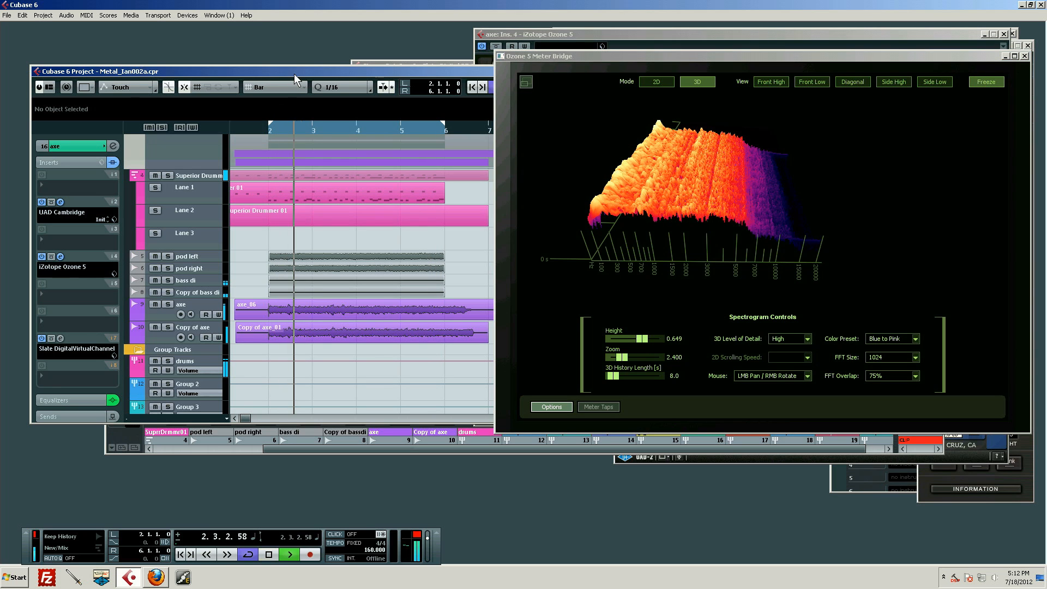
key("space")
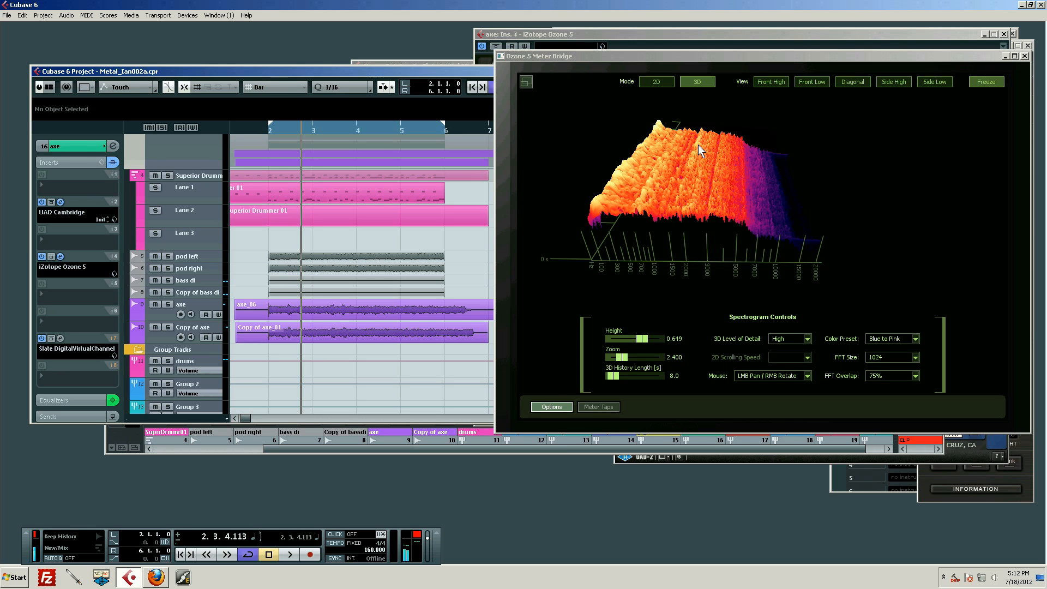
left_click(985, 82)
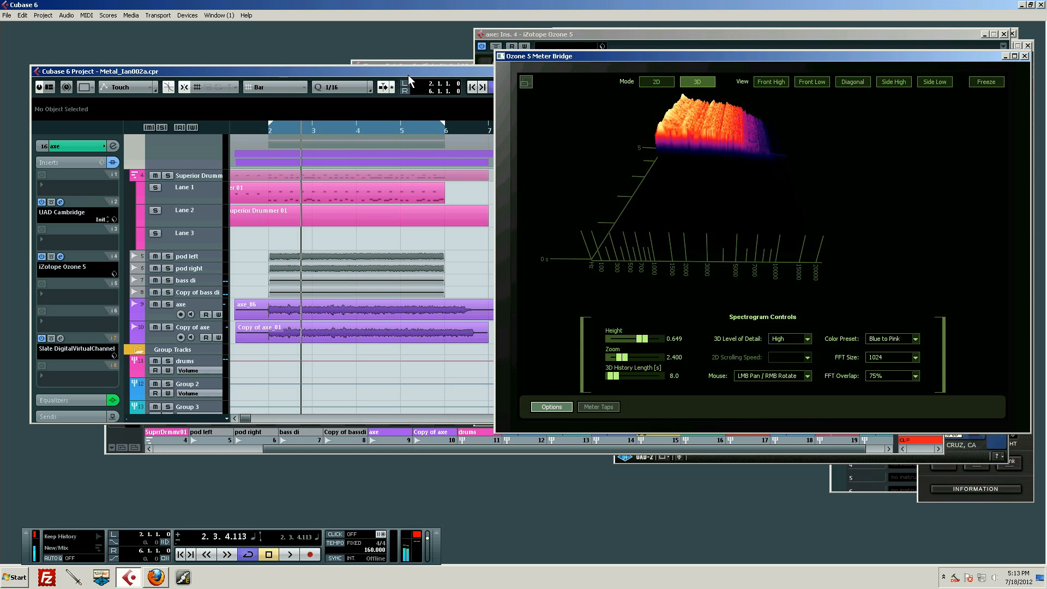
Replay the loop twice and examine the spectrogram for resonant ridges around 1500 to 2000 Hz.
key("space")
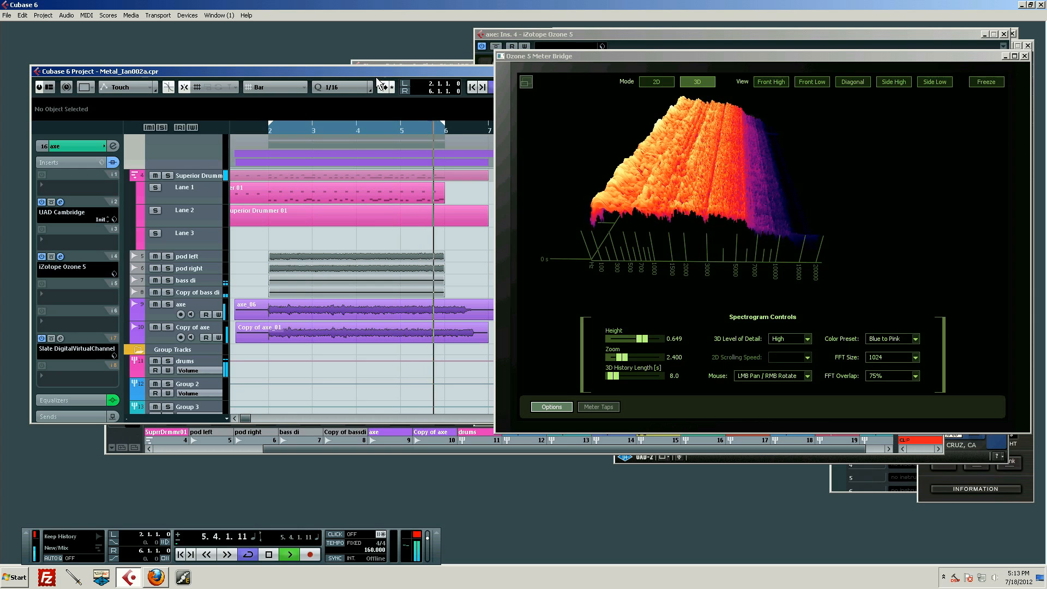
key("space")
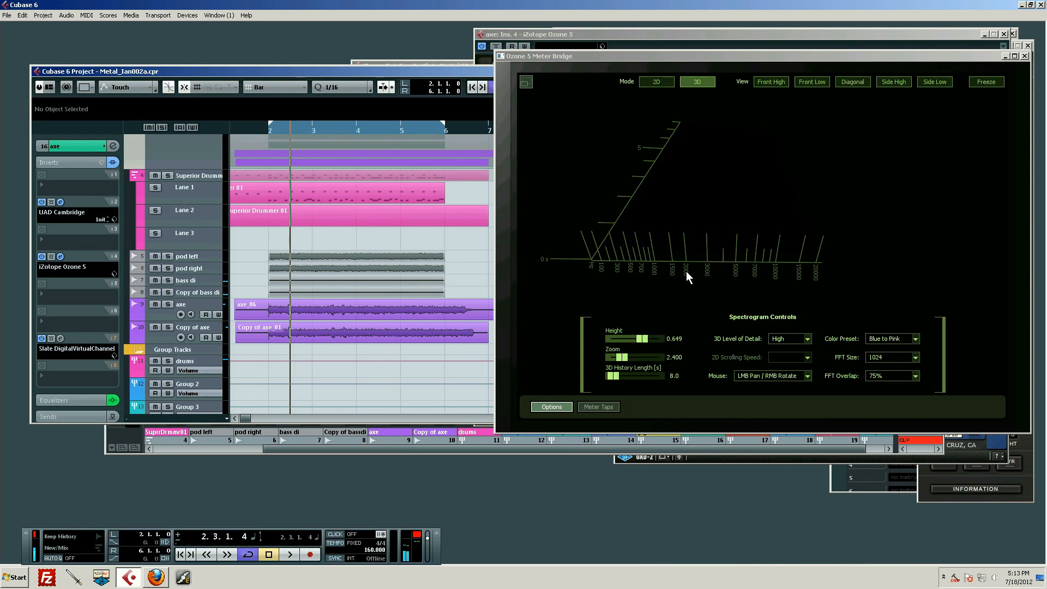
key("space")
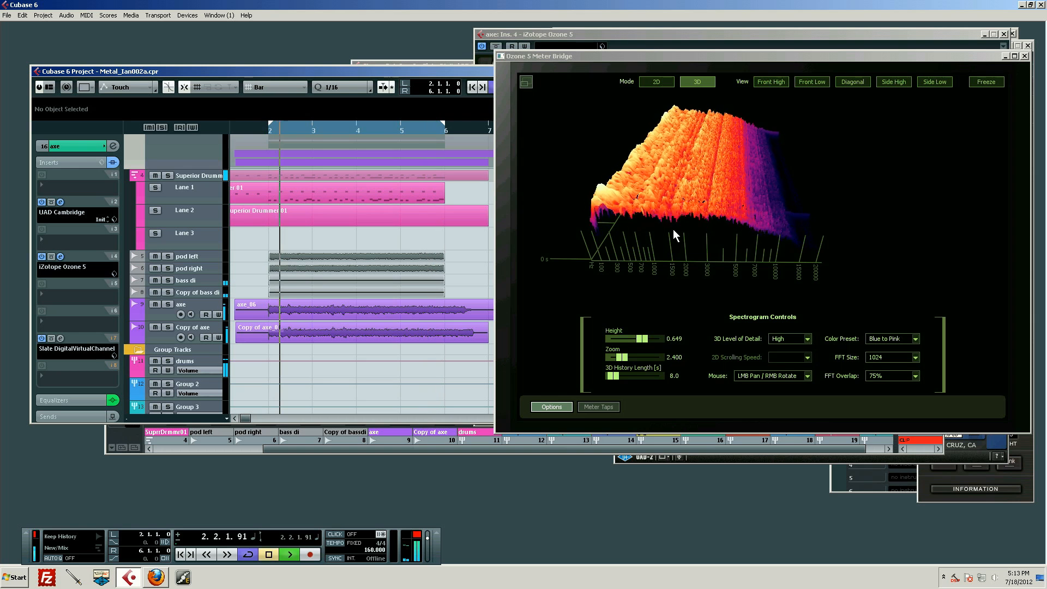
key("space")
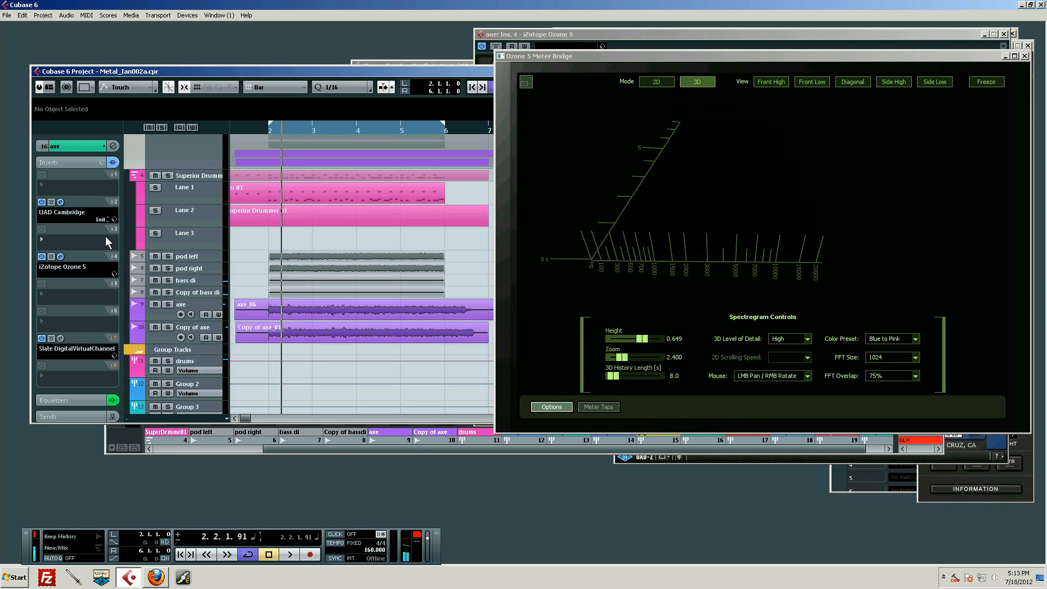
Open the axe group's UAD Cambridge equaliser, uncover it by moving the Meter Bridge aside, and enable its MF band.
left_click(60, 202)
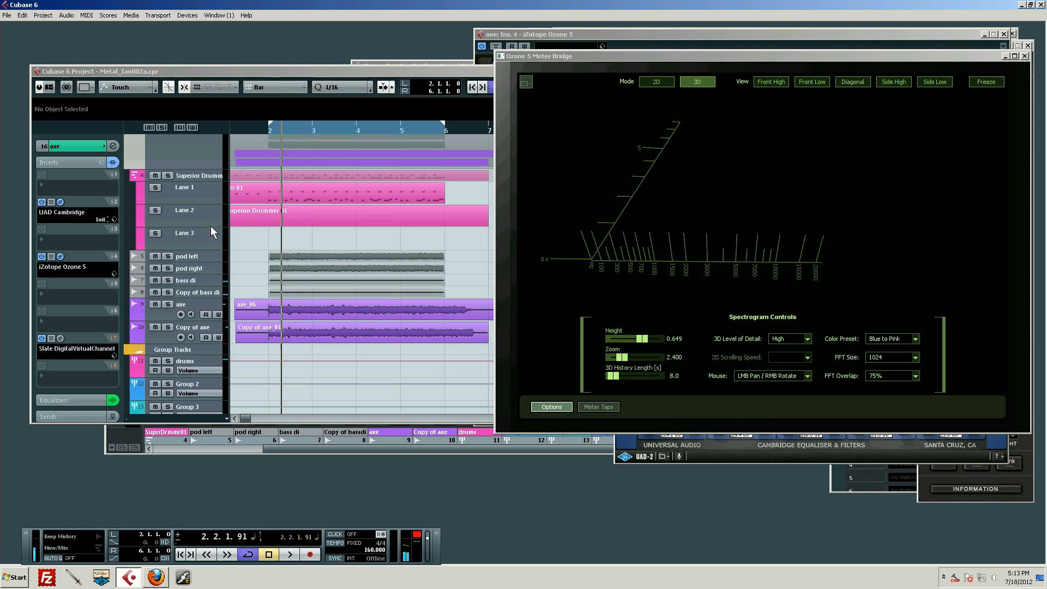
left_click(1025, 57)
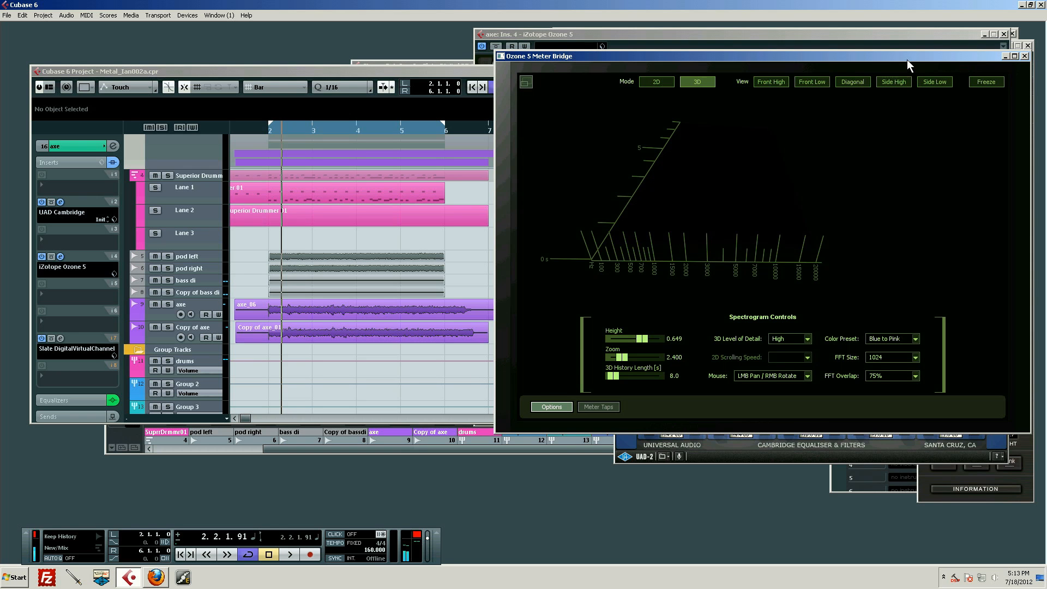
left_click_drag(910, 59, 471, 34)
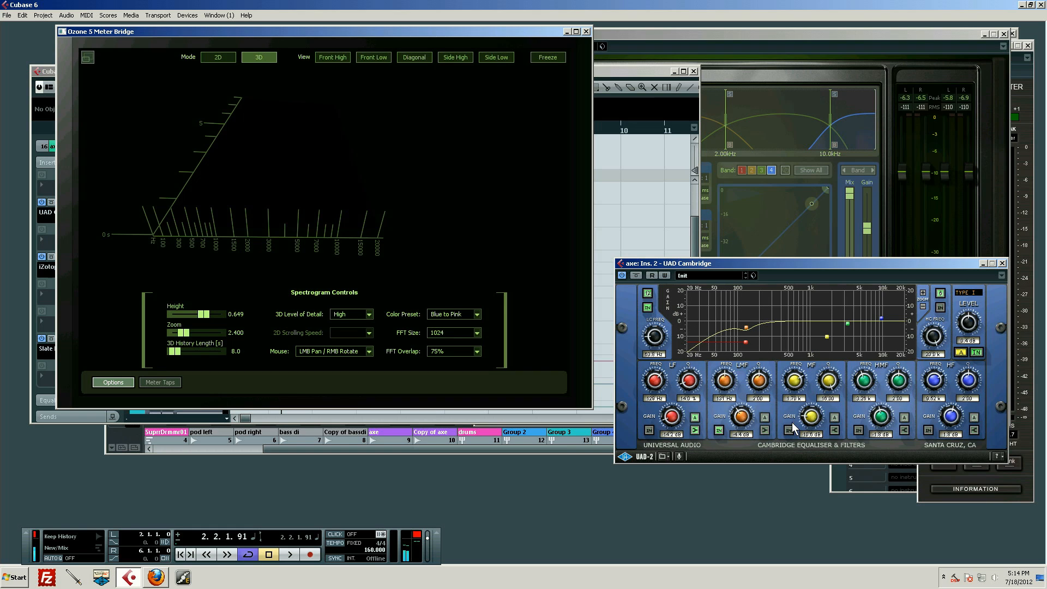
left_click(791, 439)
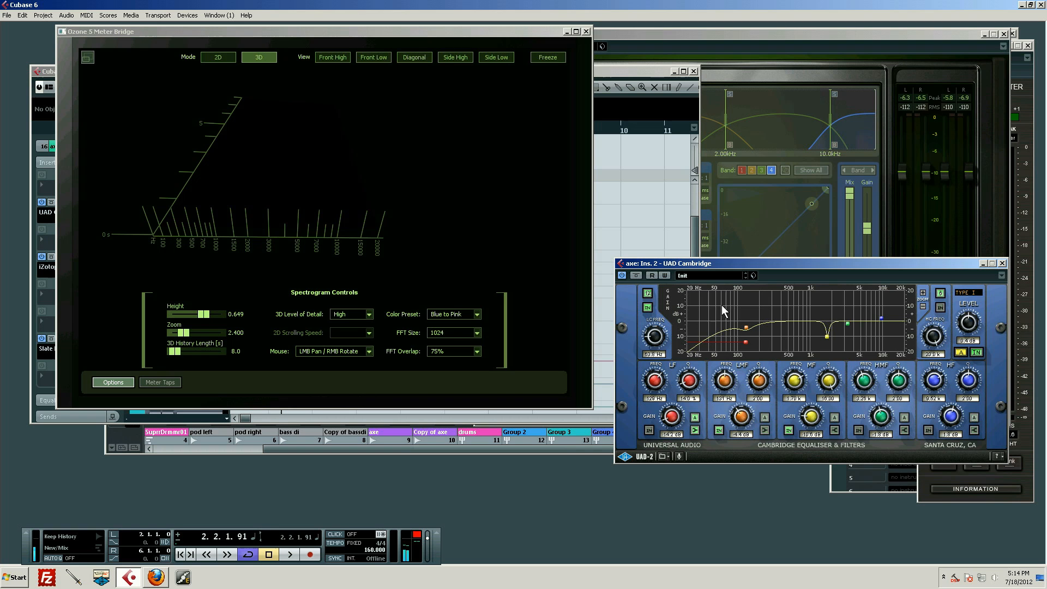
left_click(625, 67)
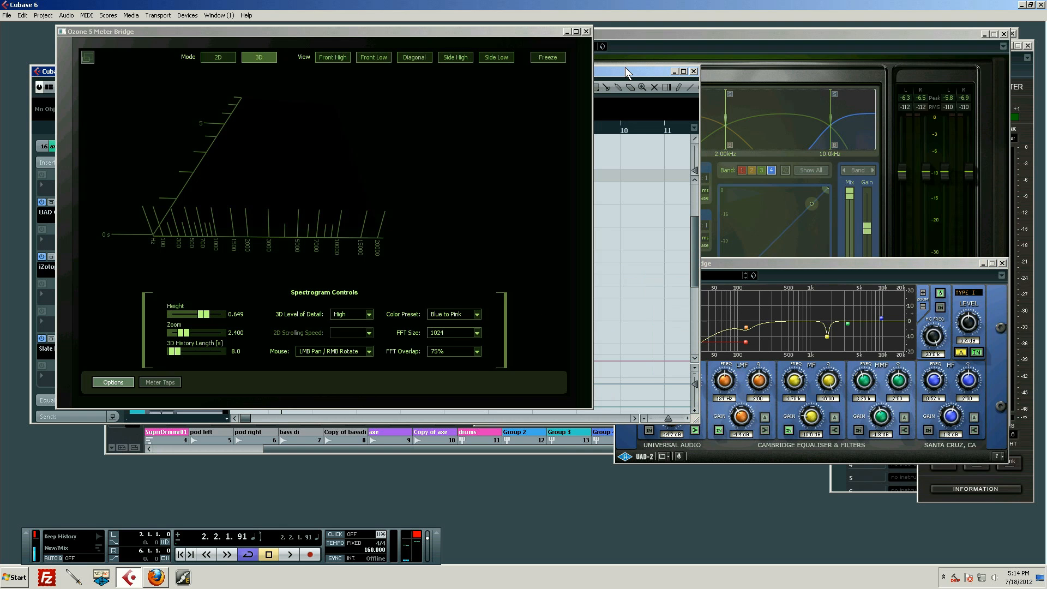
Play the loop with the Cambridge equaliser in view and examine the guitar's spectrogram ridges with the MF cut.
key("space")
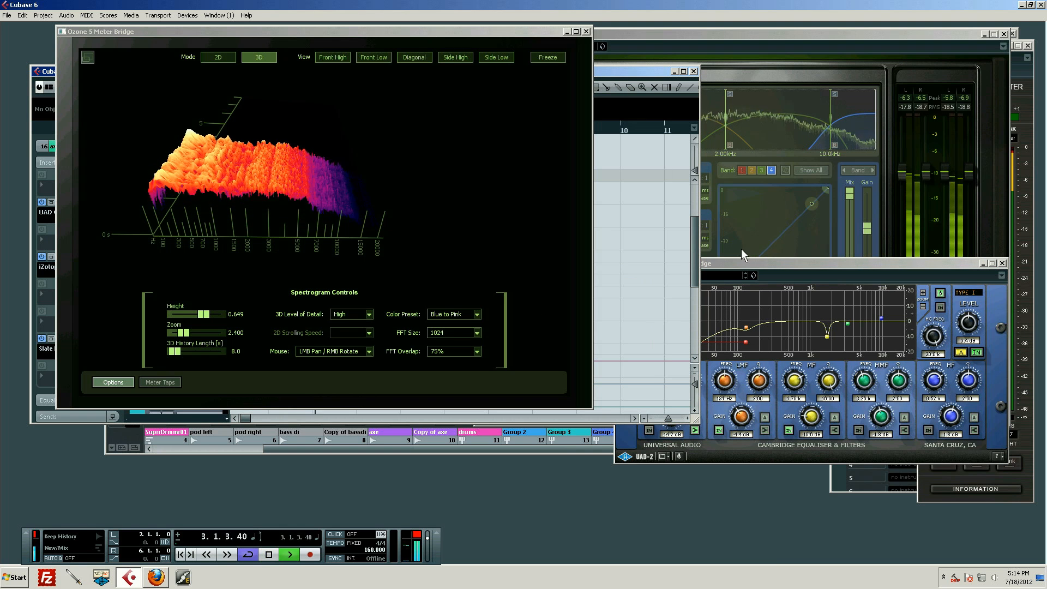
left_click(764, 265)
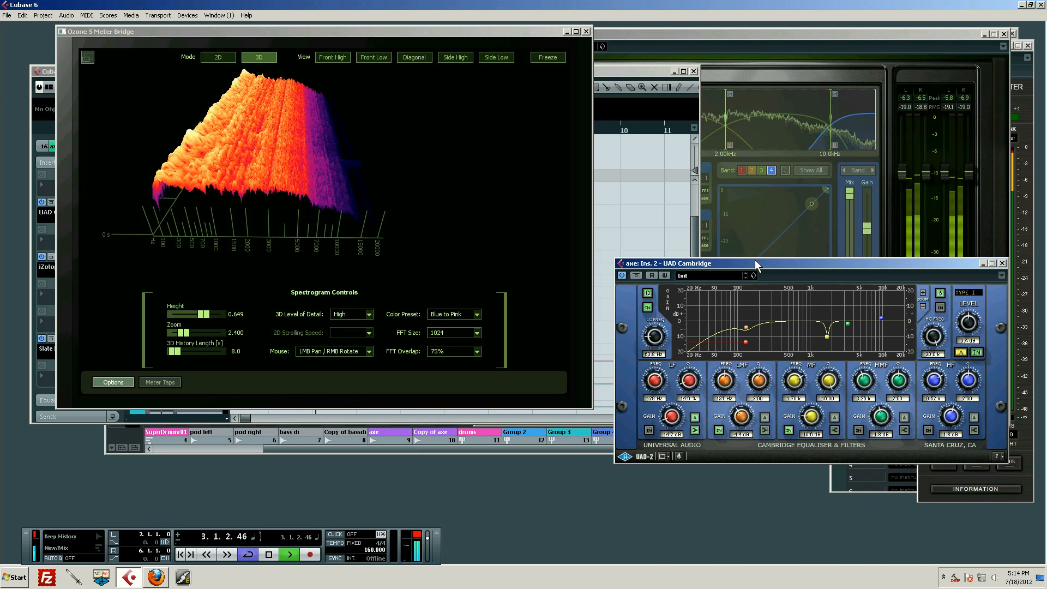
key("space")
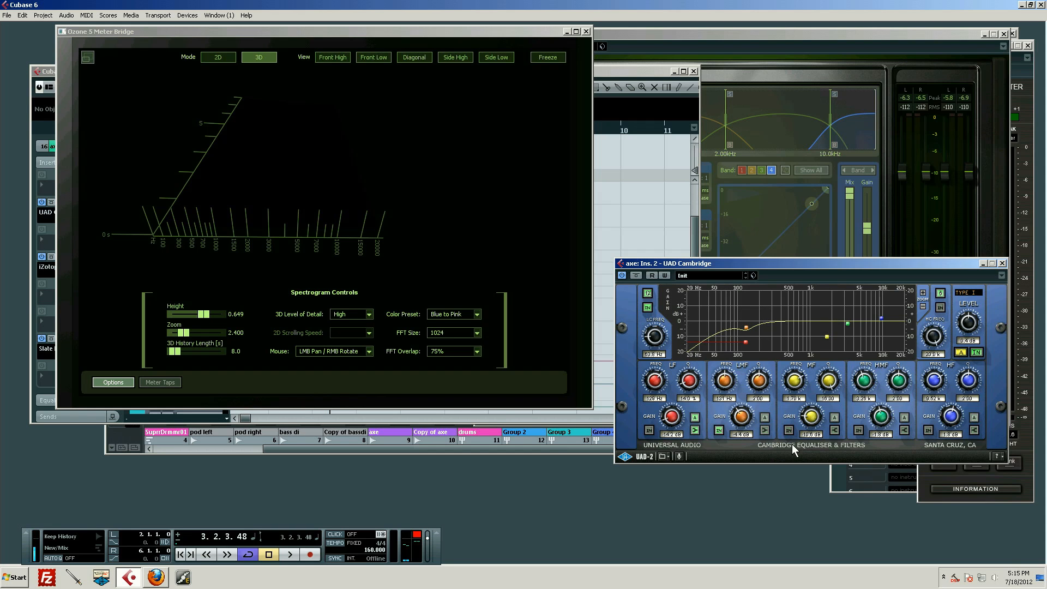
Replay the loop with the MF band bypassed, re-enable the band to compare the spectrogram, and stop and reposition the Meter Bridge.
key("space")
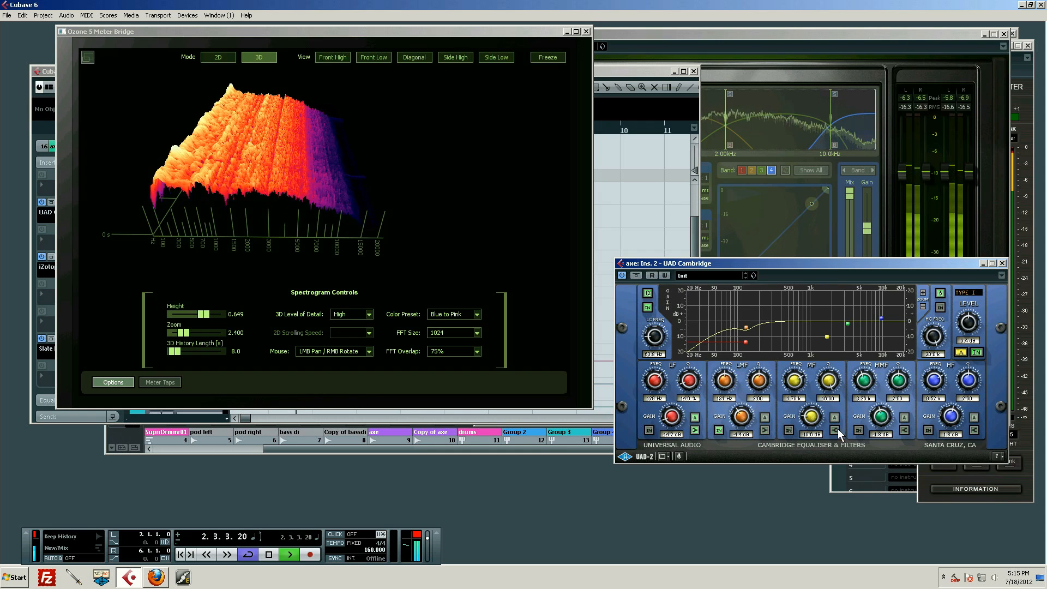
left_click(789, 431)
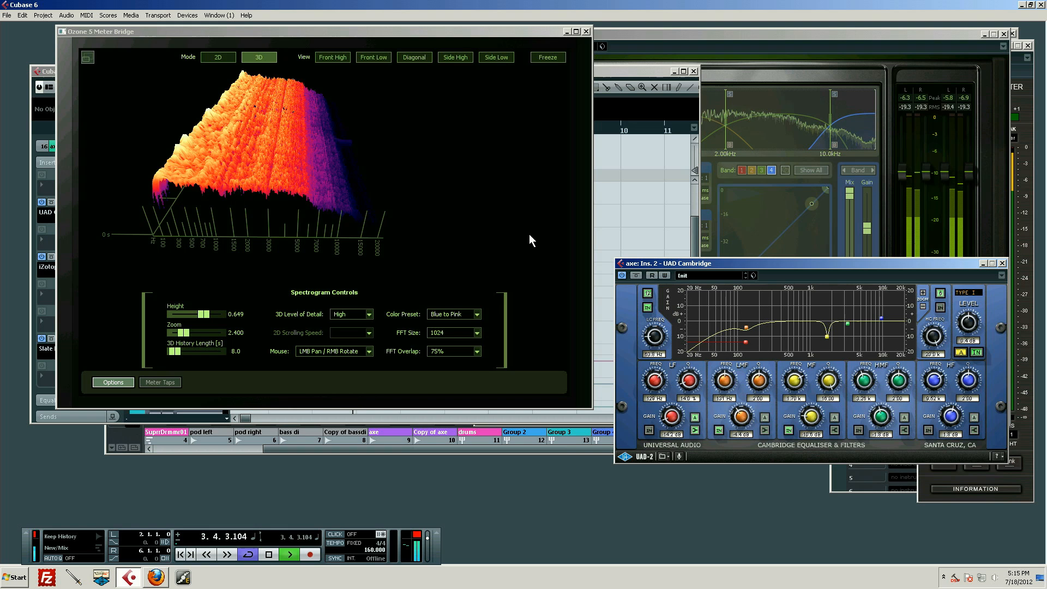
left_click(624, 73)
key("space")
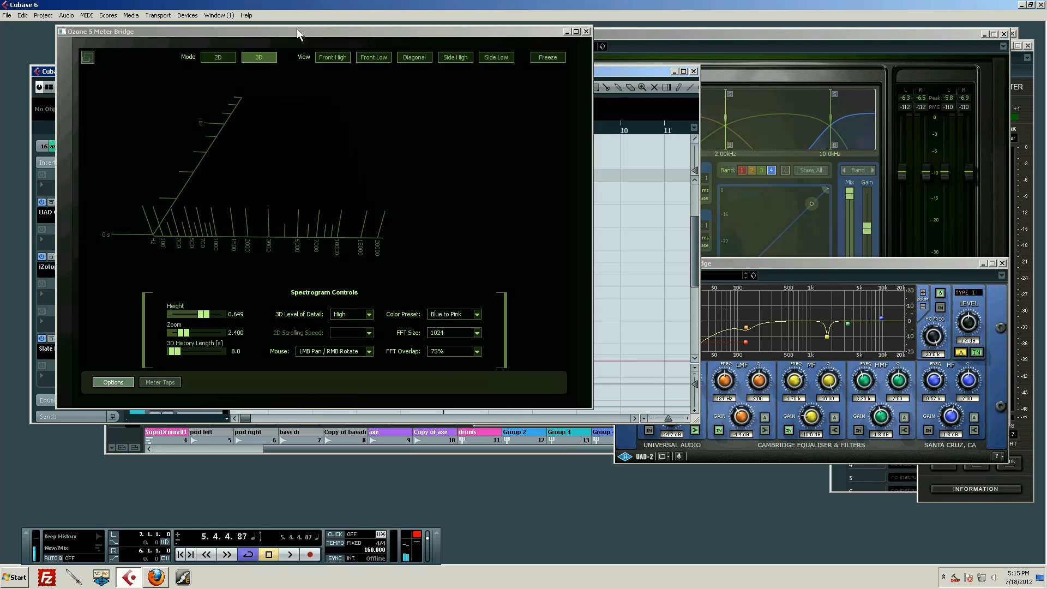
left_click_drag(297, 31, 355, 57)
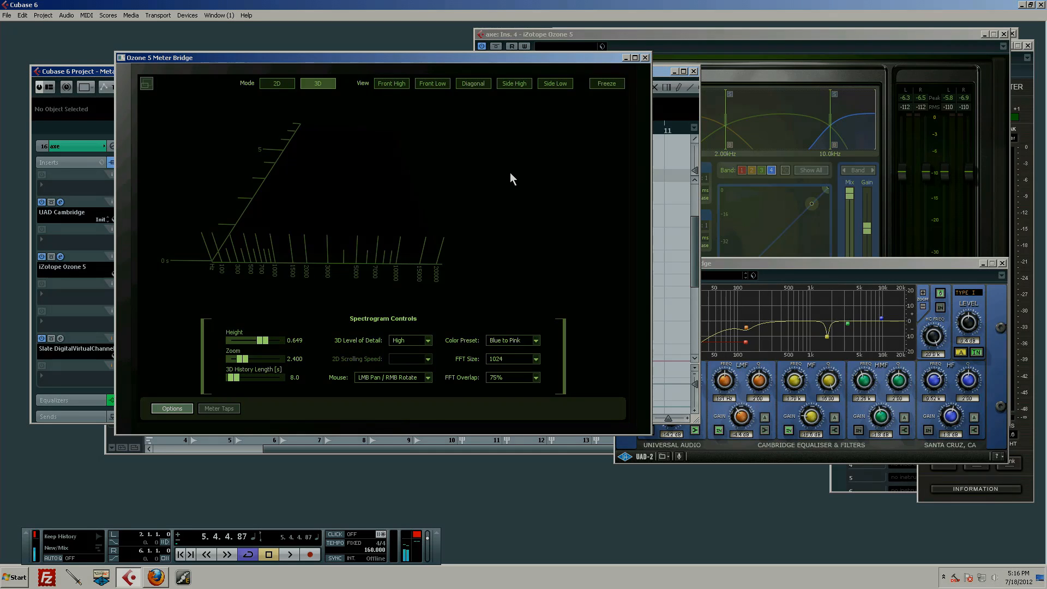